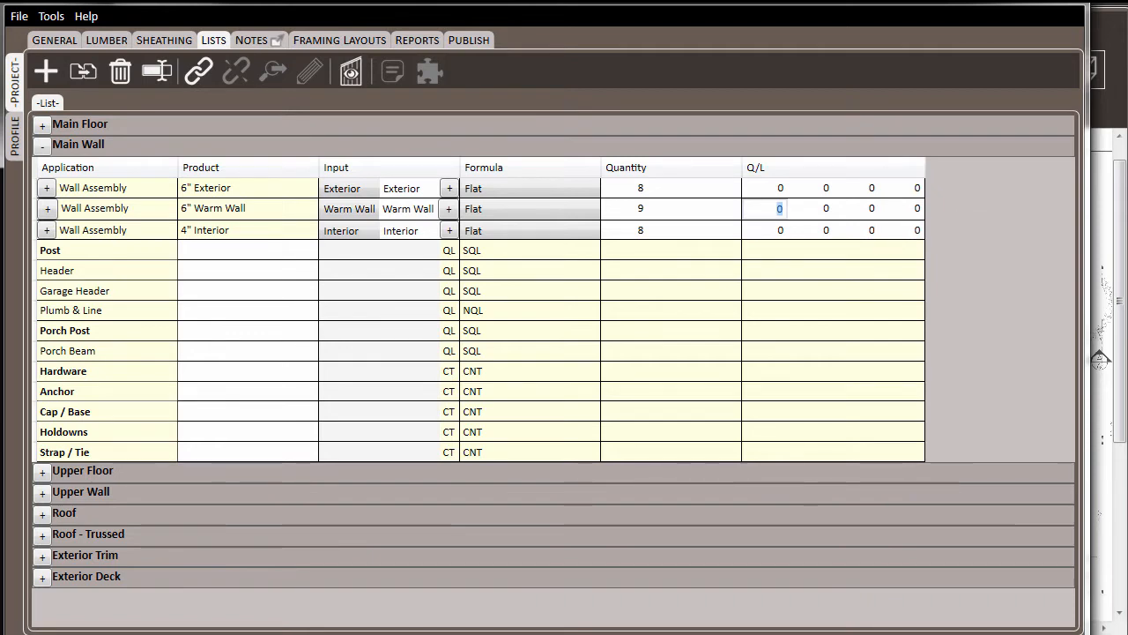
Step: Set the 6" Warm Wall assembly's framing and sheathing lengths to 20 each and inspect its component breakdown
type("20")
key("Tab")
type("20")
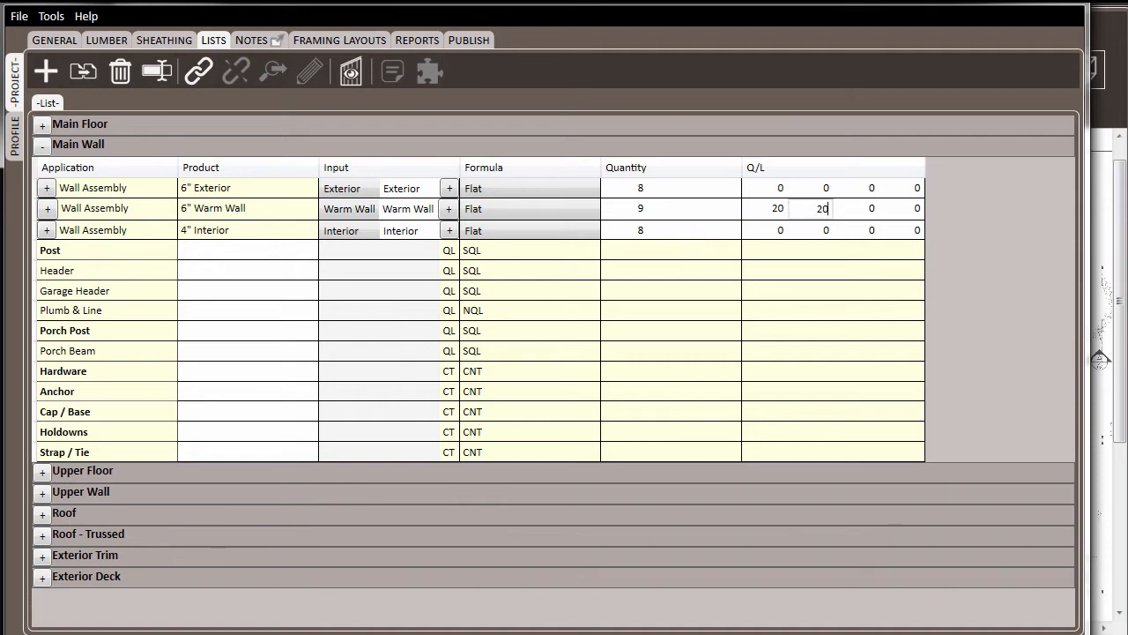
key("Tab")
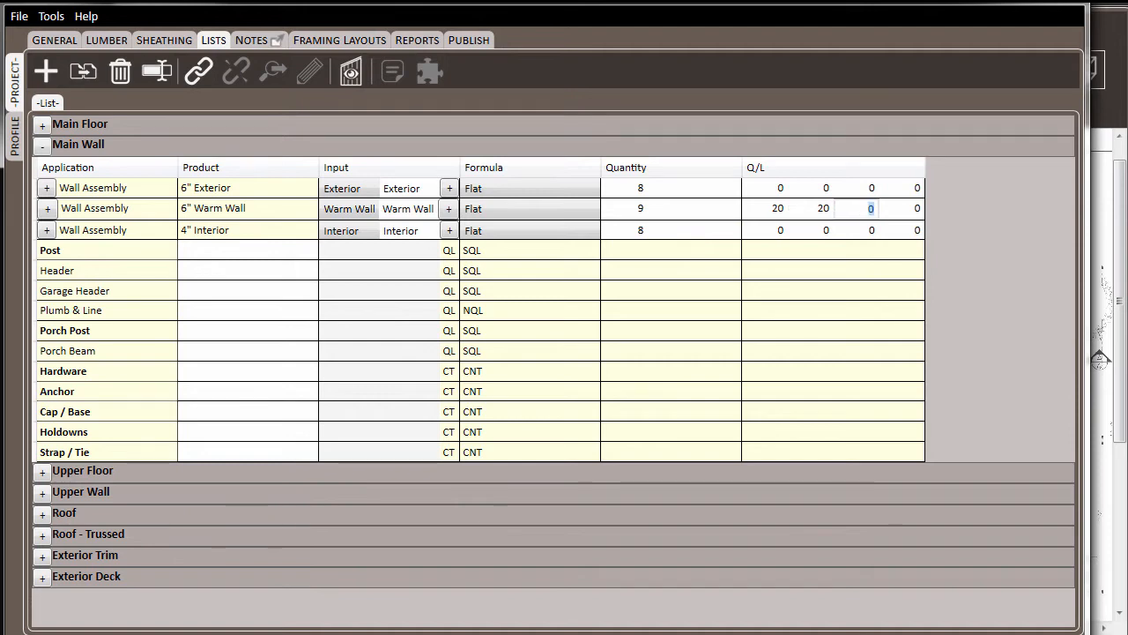
left_click(47, 208)
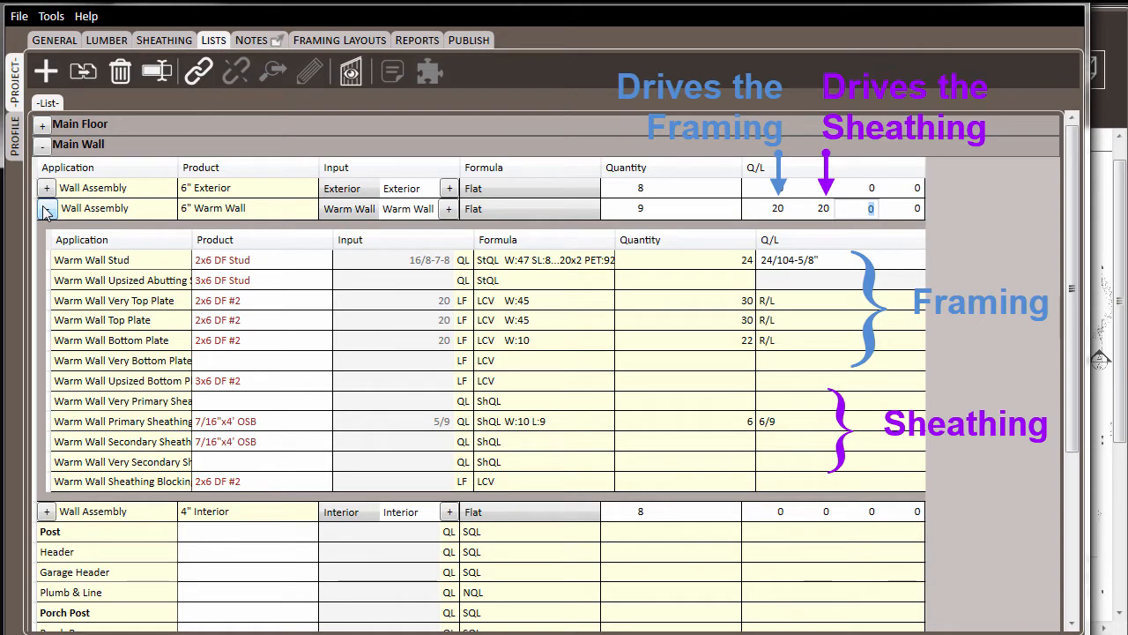
left_click(46, 209)
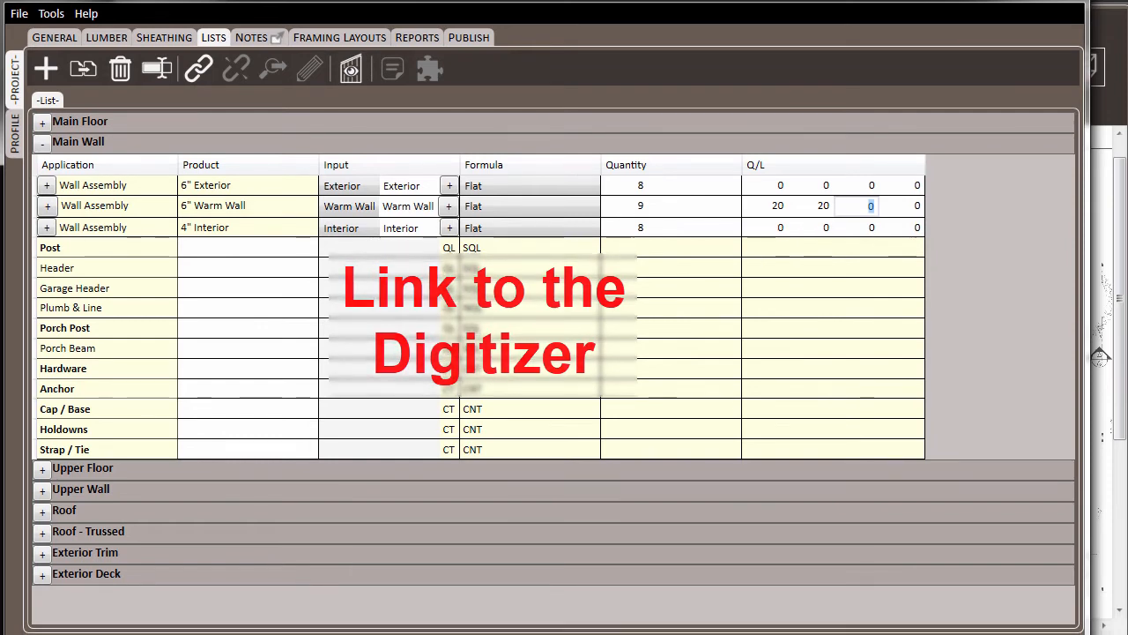
Step: Link the Interior takeoff item from the Main Floor Plan to the 4" Interior wall assembly's framing length
left_click(1121, 97)
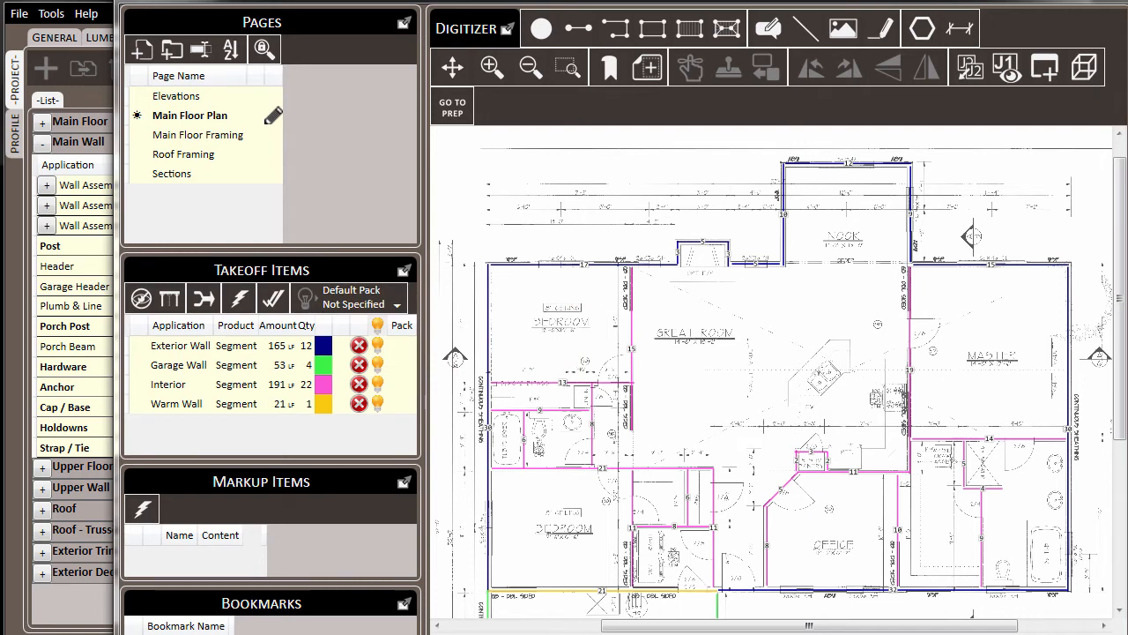
left_click(248, 390)
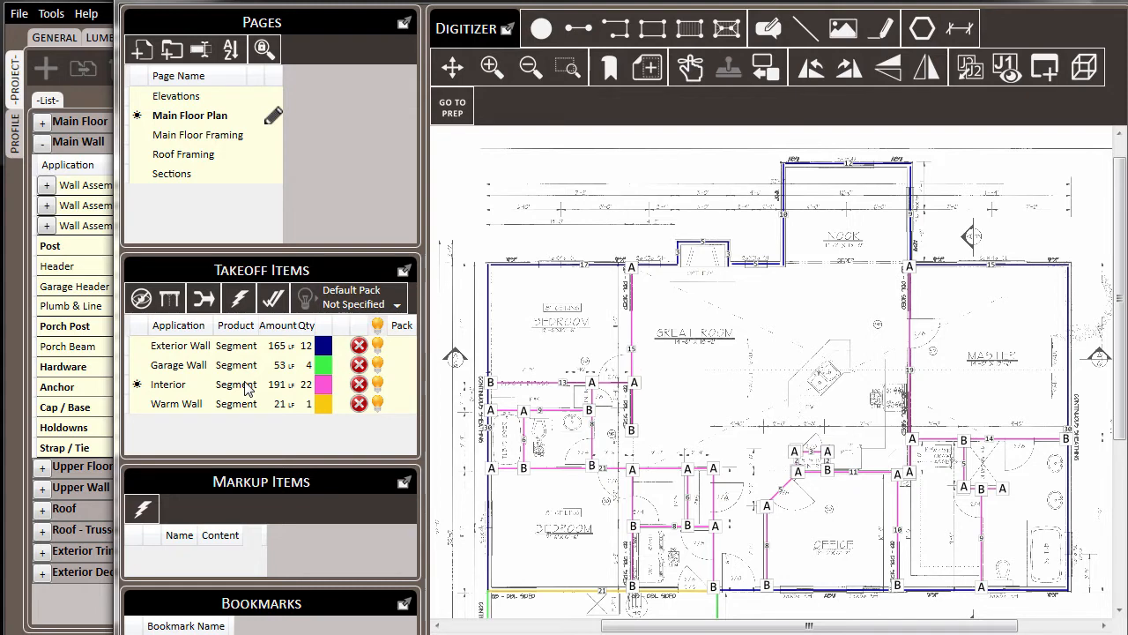
left_click(108, 4)
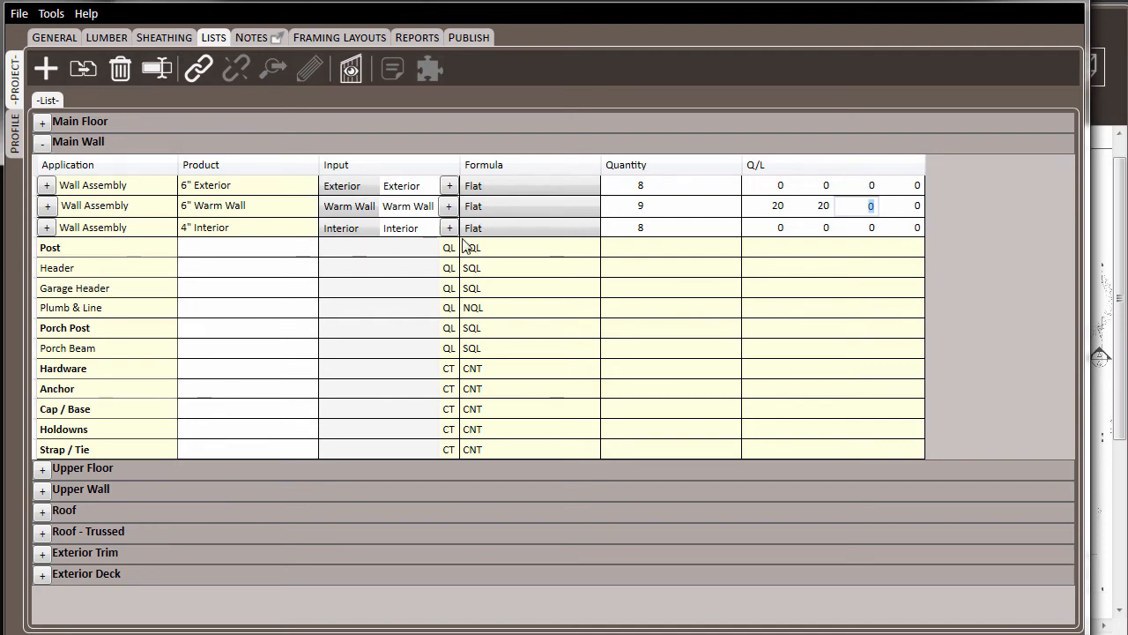
left_click(772, 230)
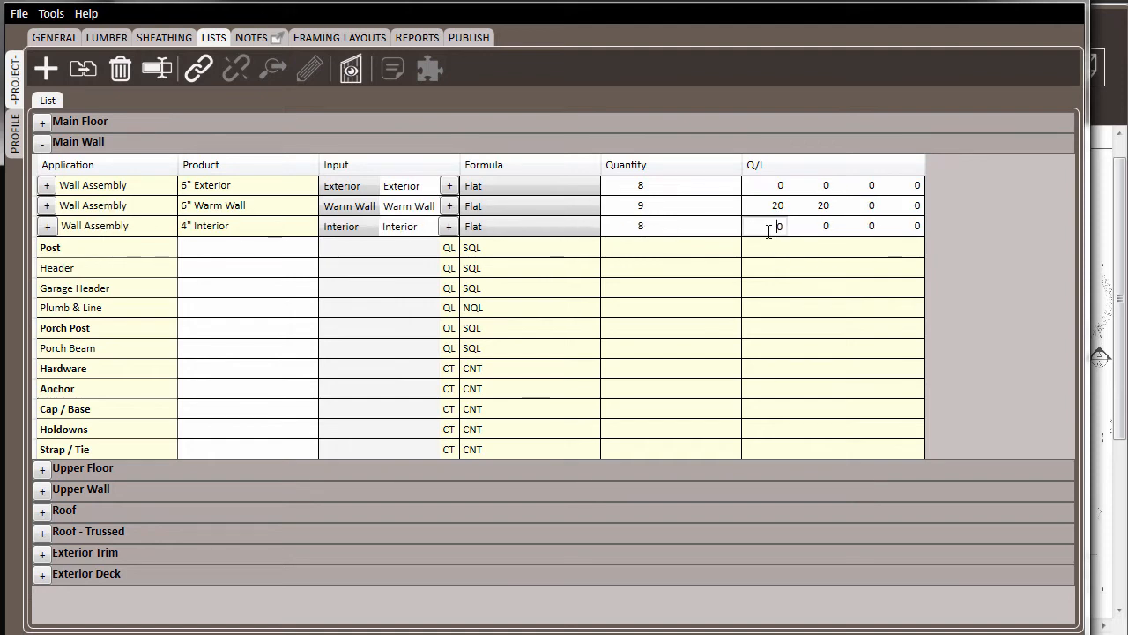
left_click(201, 69)
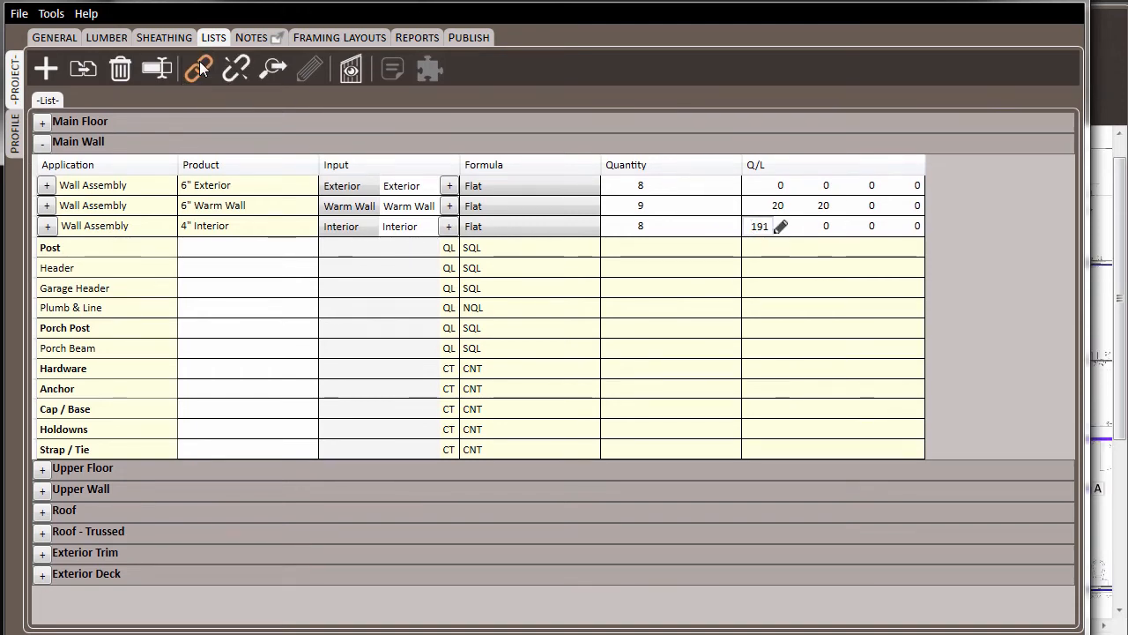
key("Return")
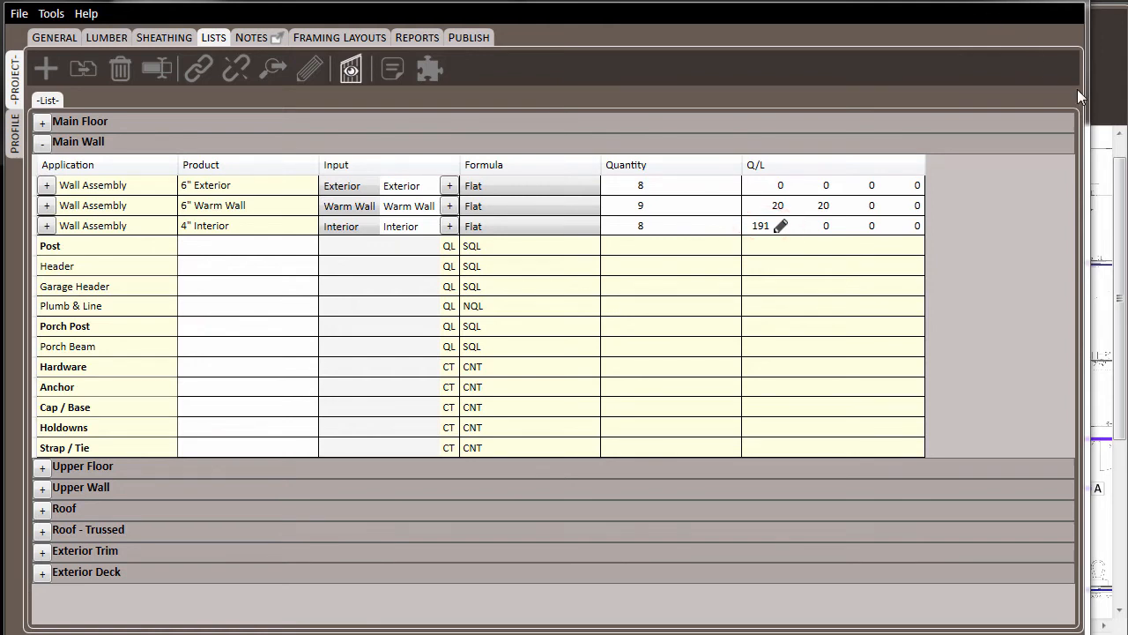
Step: Shorten the linked interior wall between the bedroom and Great Room by about 2 ft at its upper end, and check the list
left_click(1106, 114)
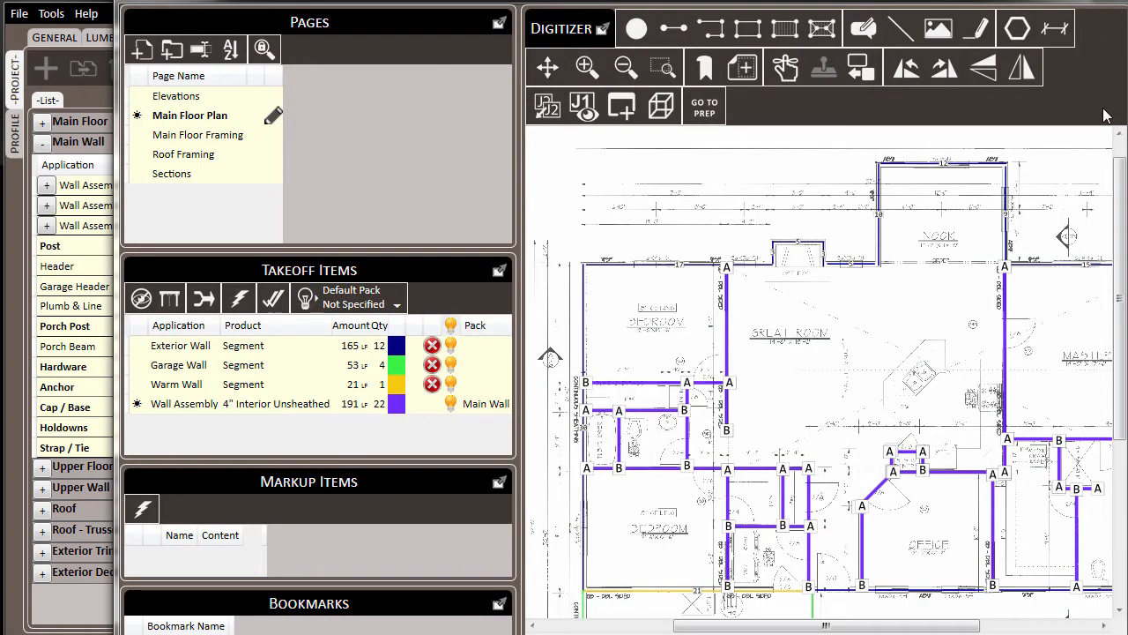
scroll(733, 286, "up", 5)
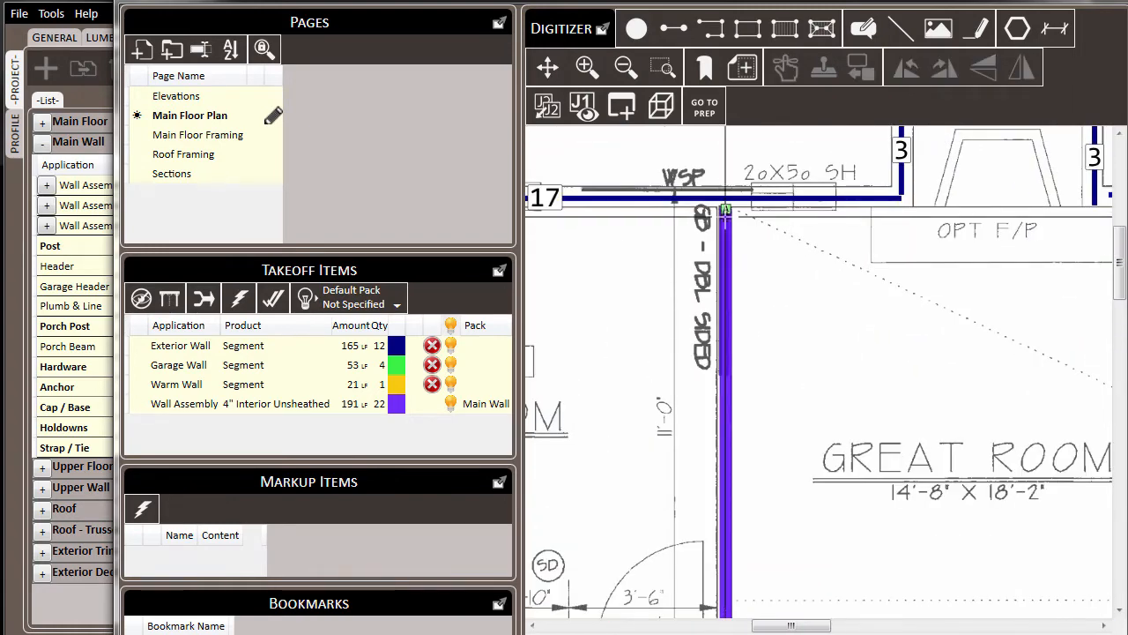
left_click_drag(725, 210, 726, 300)
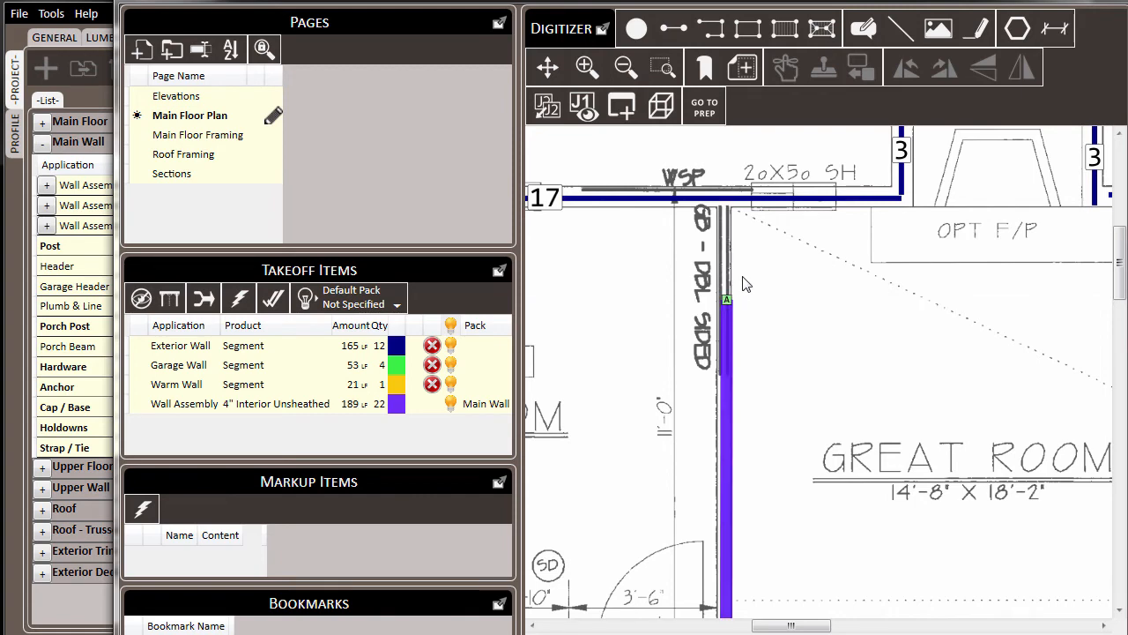
left_click(81, 5)
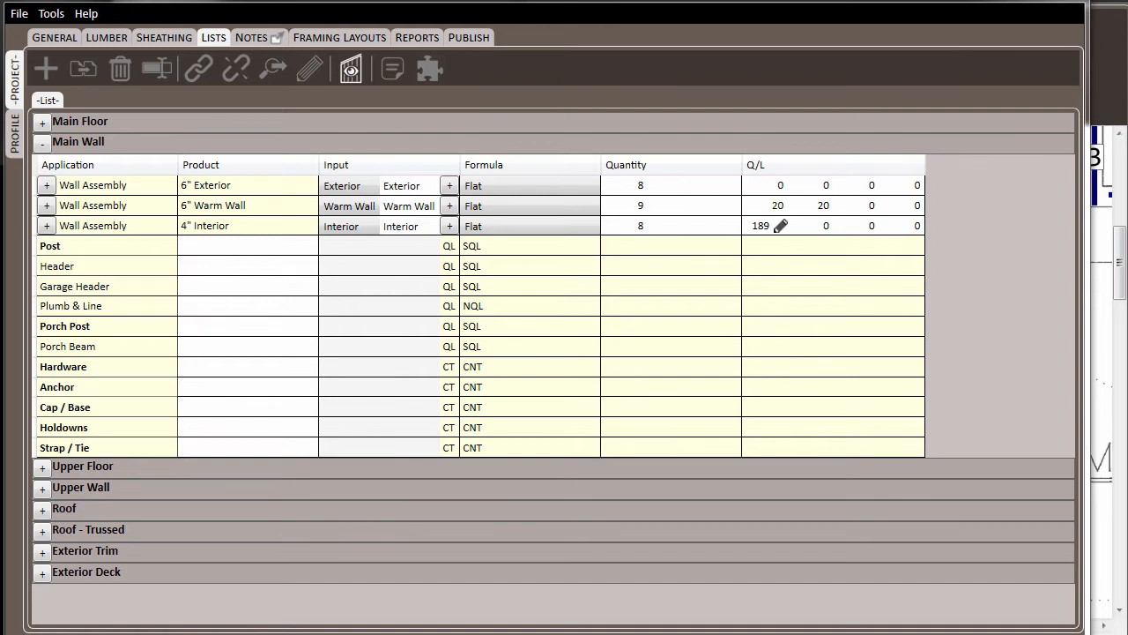
Step: Link the Exterior Wall takeoff item to the 6" Exterior wall assembly's sheathing length
left_click(1119, 91)
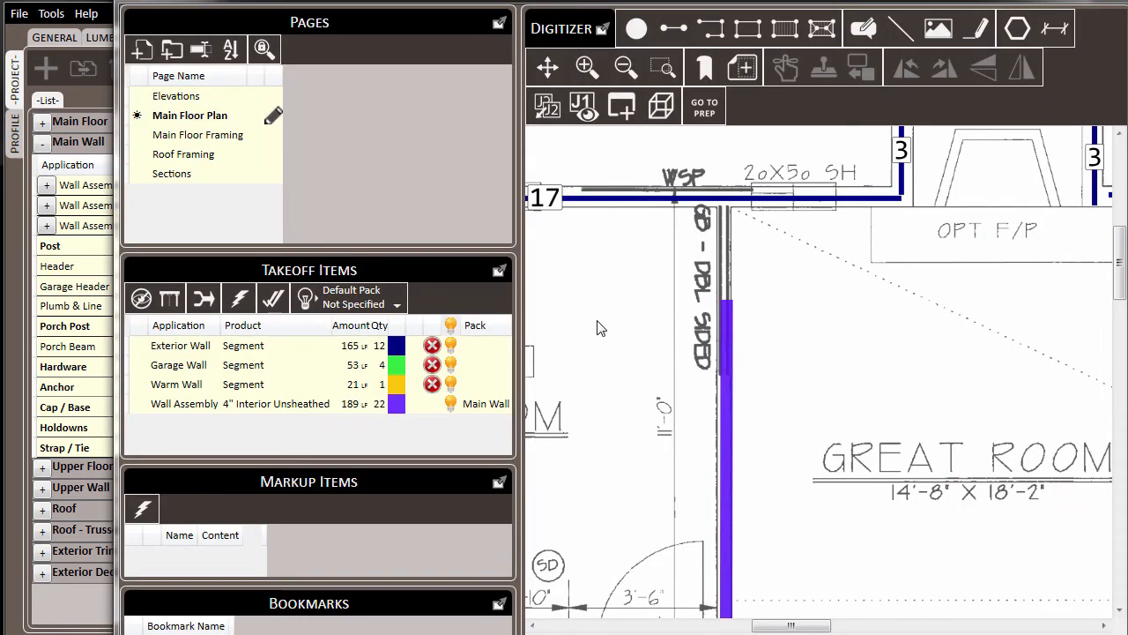
scroll(581, 331, "down", 4)
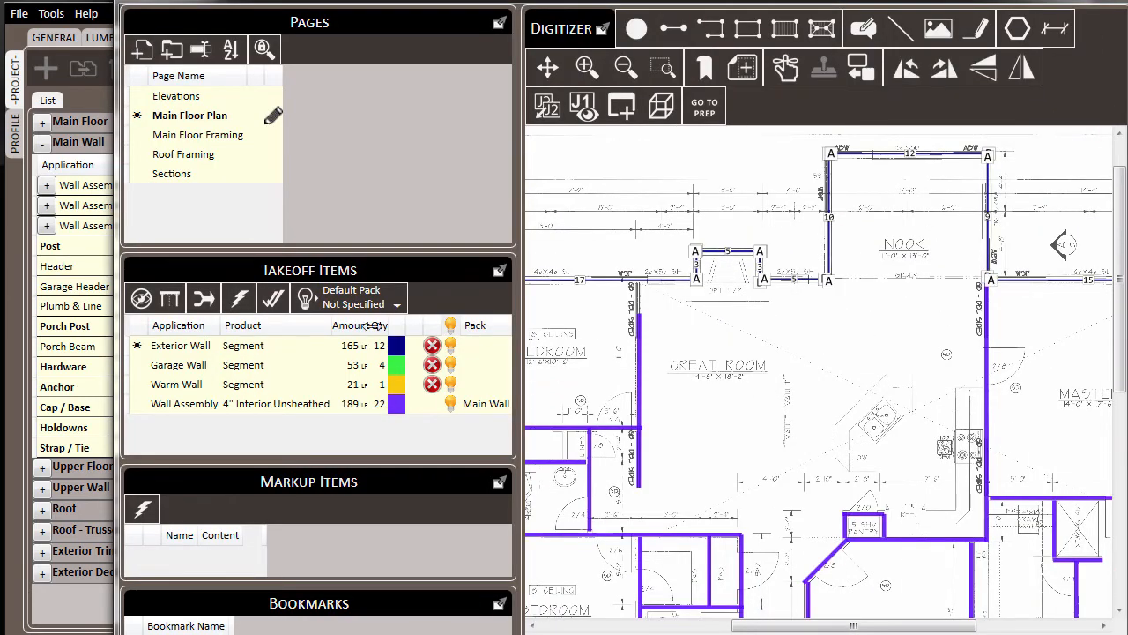
scroll(638, 284, "down", 3)
scroll(774, 274, "up", 2)
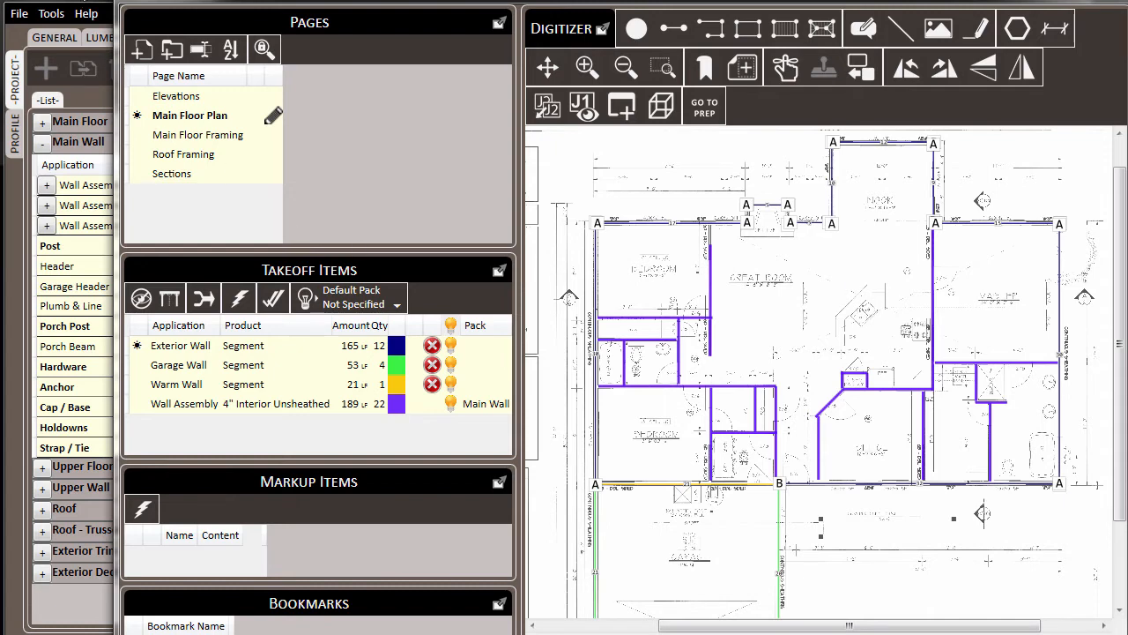
left_click(97, 72)
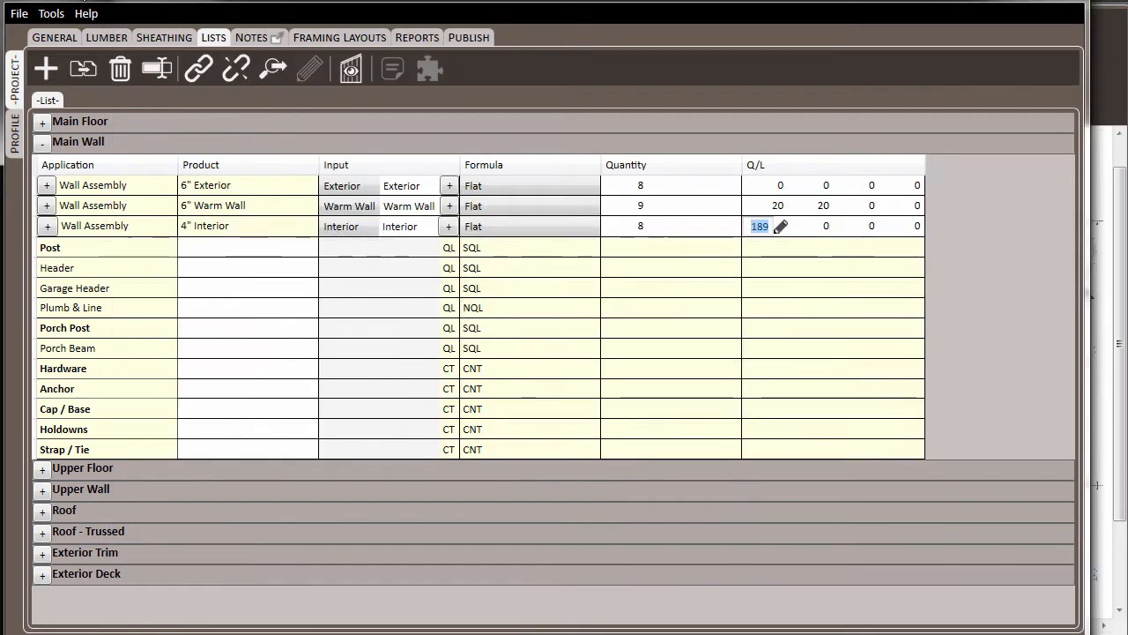
left_click(825, 182)
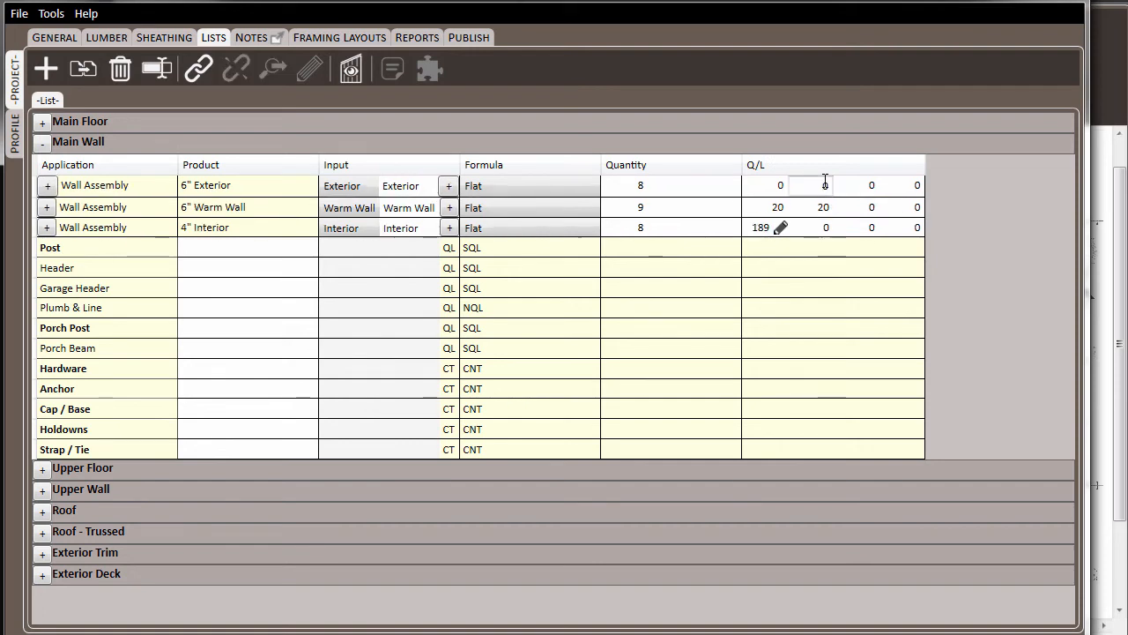
left_click(199, 62)
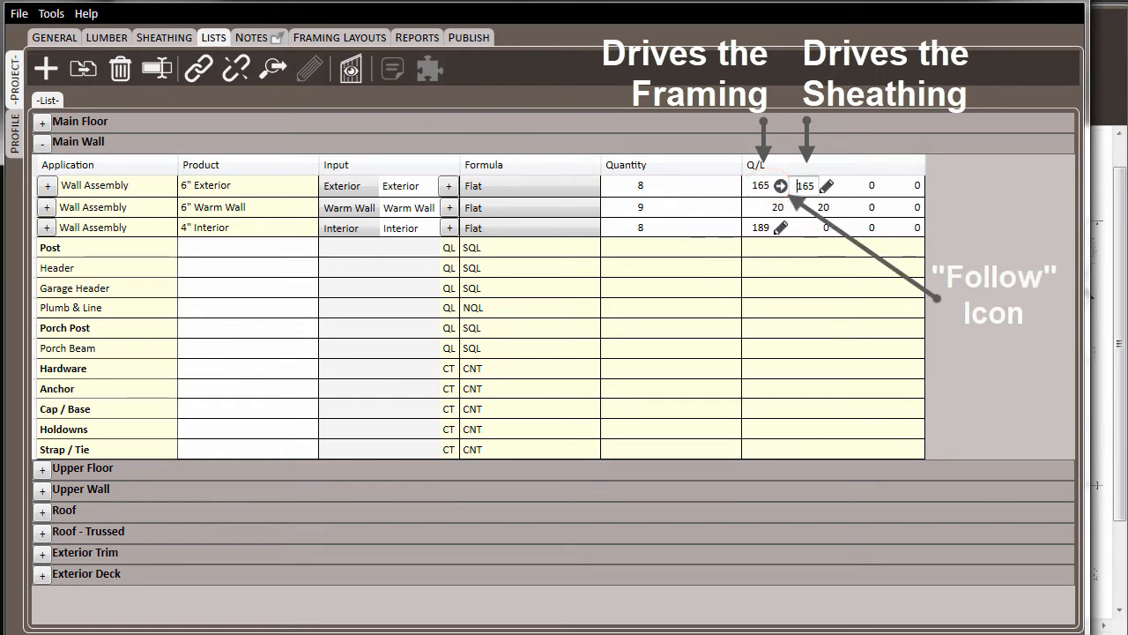
Step: Inspect the 6" Exterior wall assembly's components and detailed settings, switching Follow Linked off and back on
left_click(47, 187)
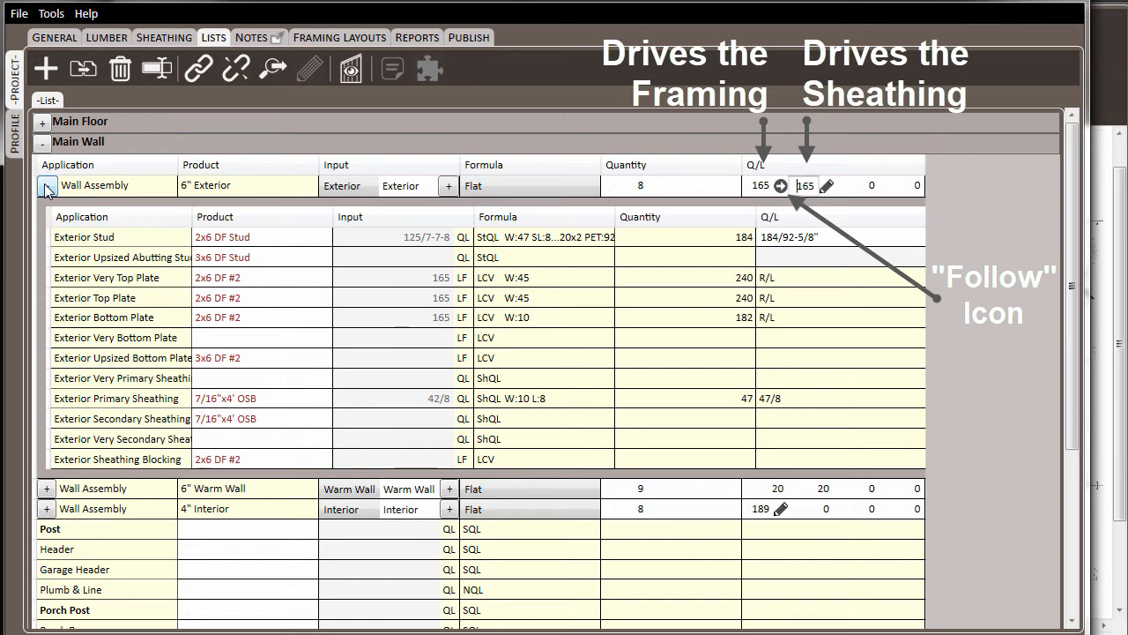
left_click(449, 187)
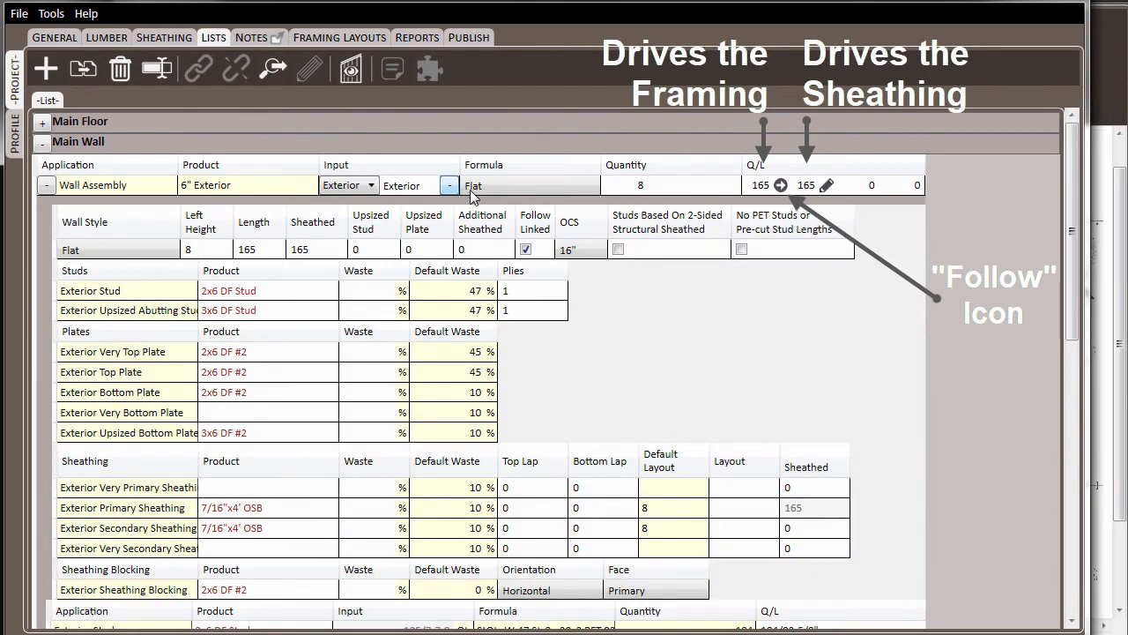
left_click(526, 251)
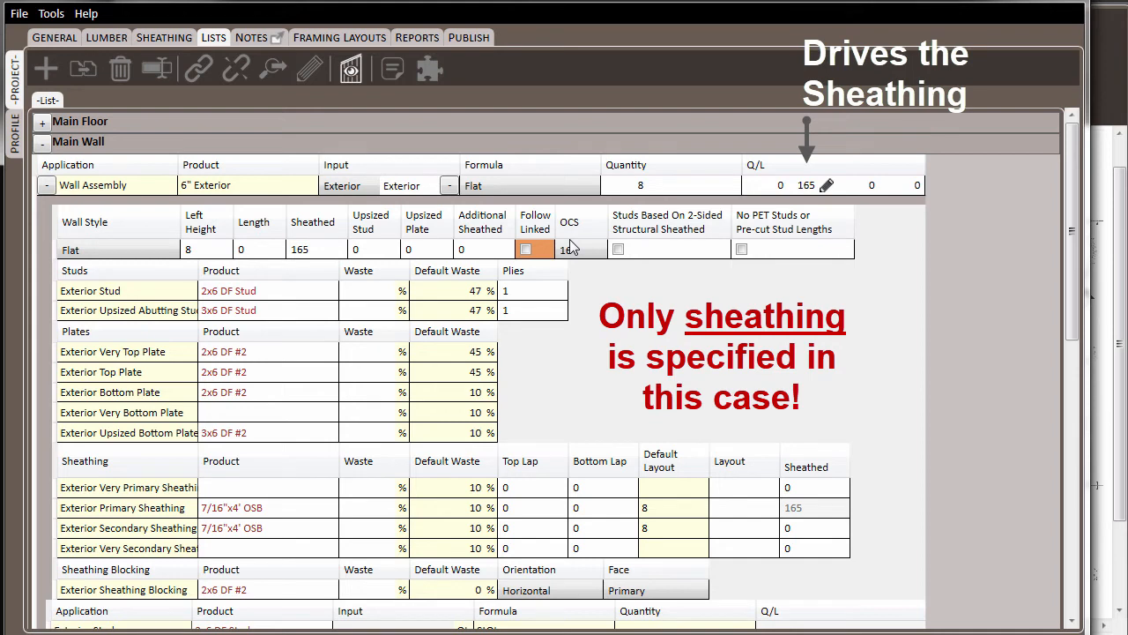
left_click(525, 250)
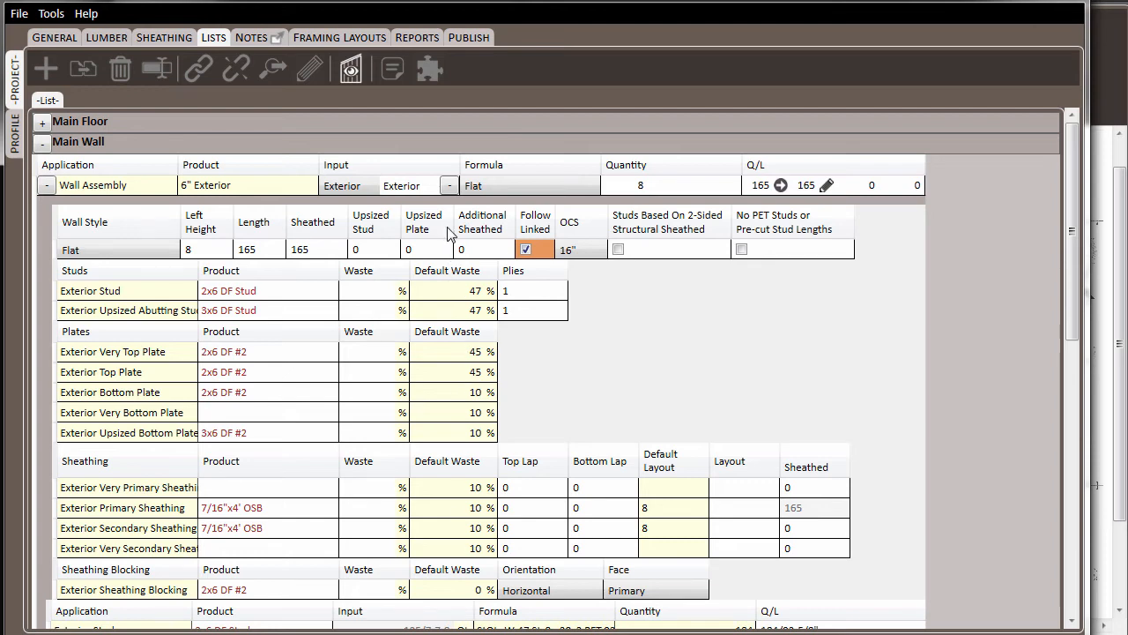
left_click(449, 185)
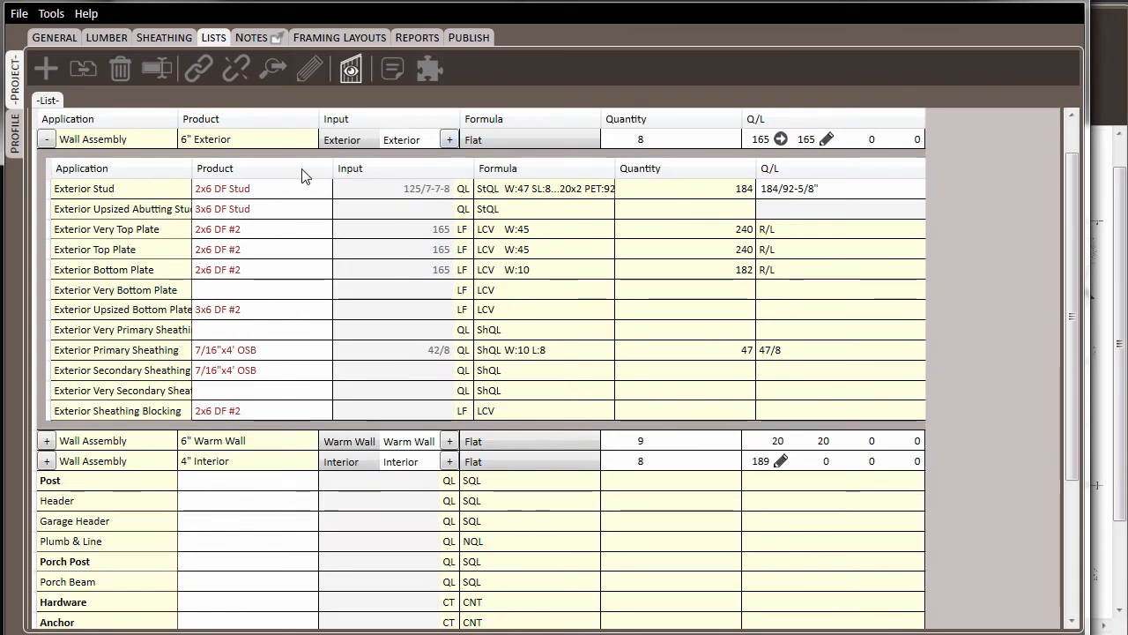
left_click(46, 139)
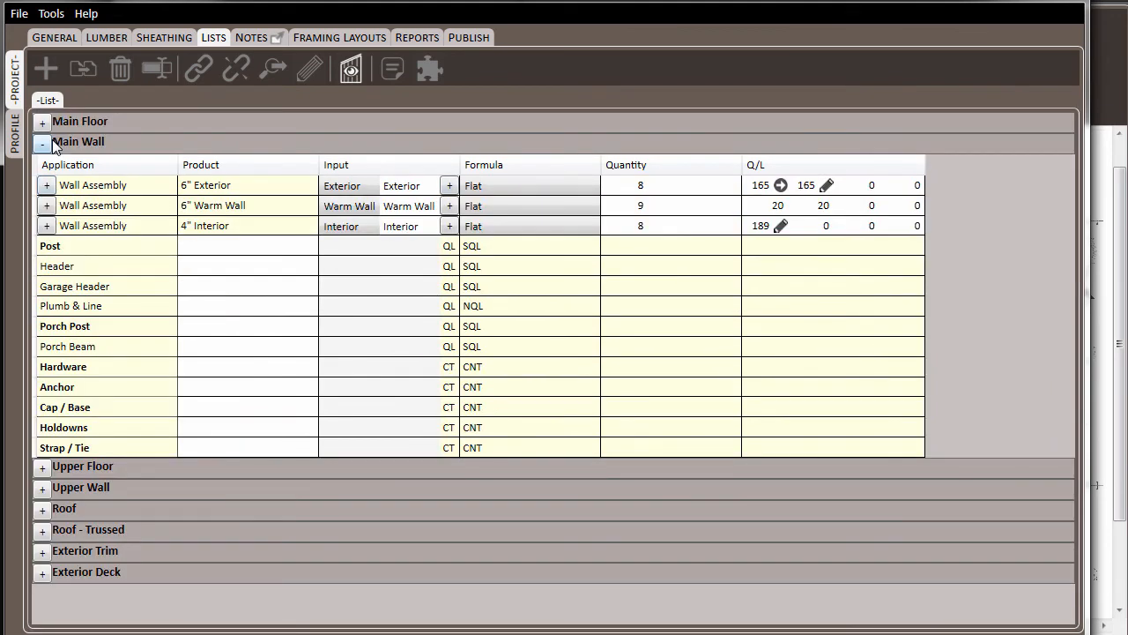
Step: Change the Garage Wall takeoff item's application to Wall Assembly in the digitizer
left_click(1097, 85)
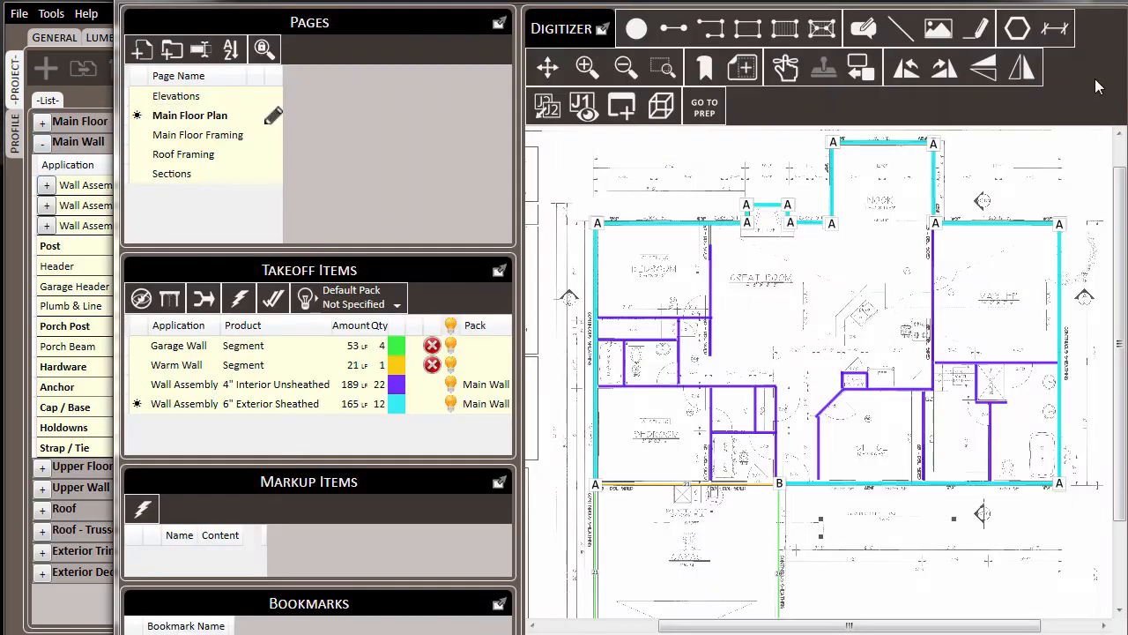
scroll(776, 514, "down", 2)
scroll(752, 520, "up", 2)
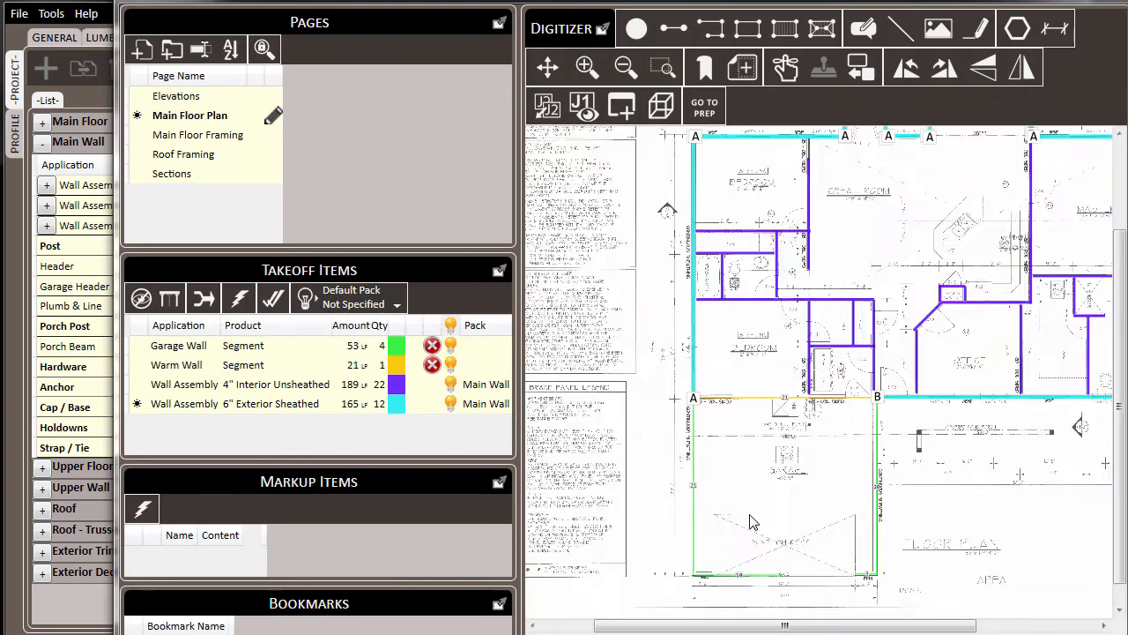
scroll(753, 522, "up", 3)
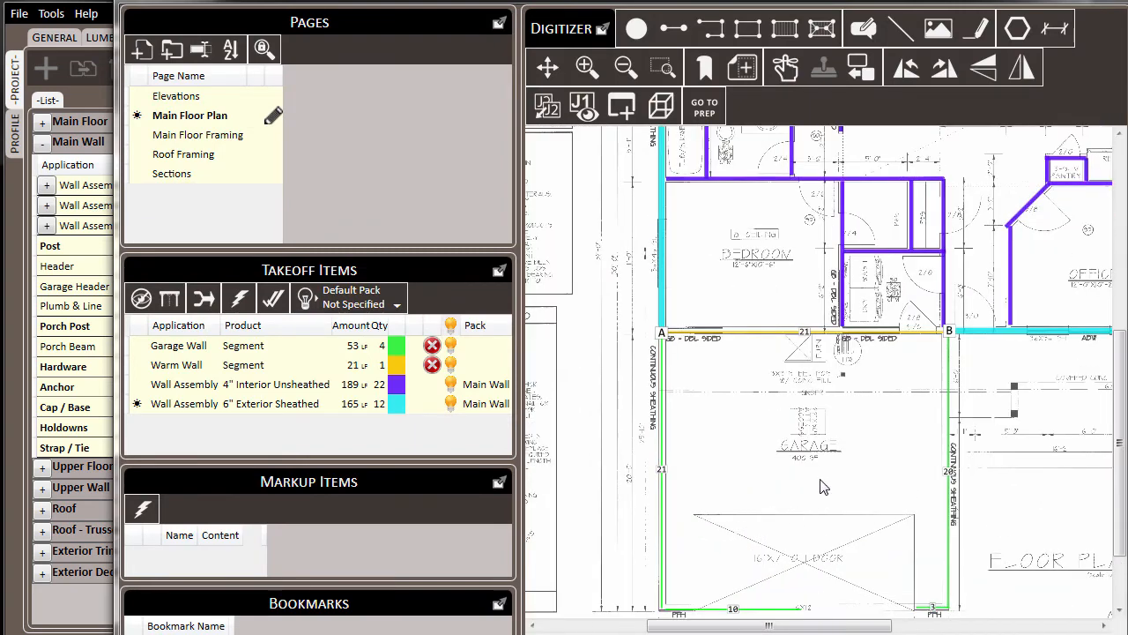
left_click(249, 348)
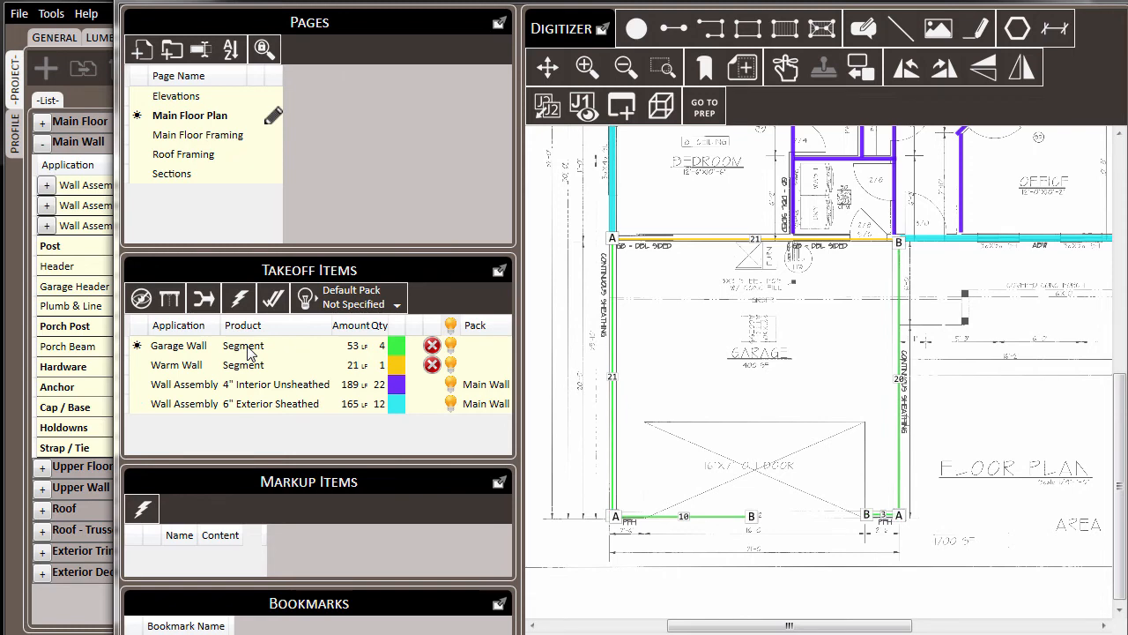
right_click(250, 350)
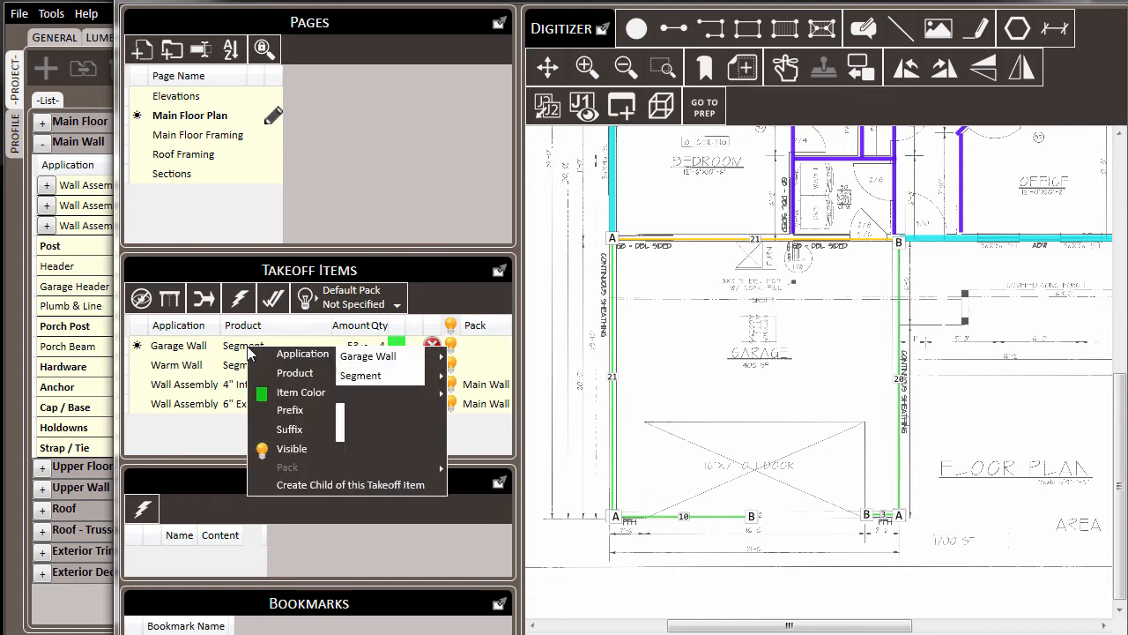
mouse_move(388, 356)
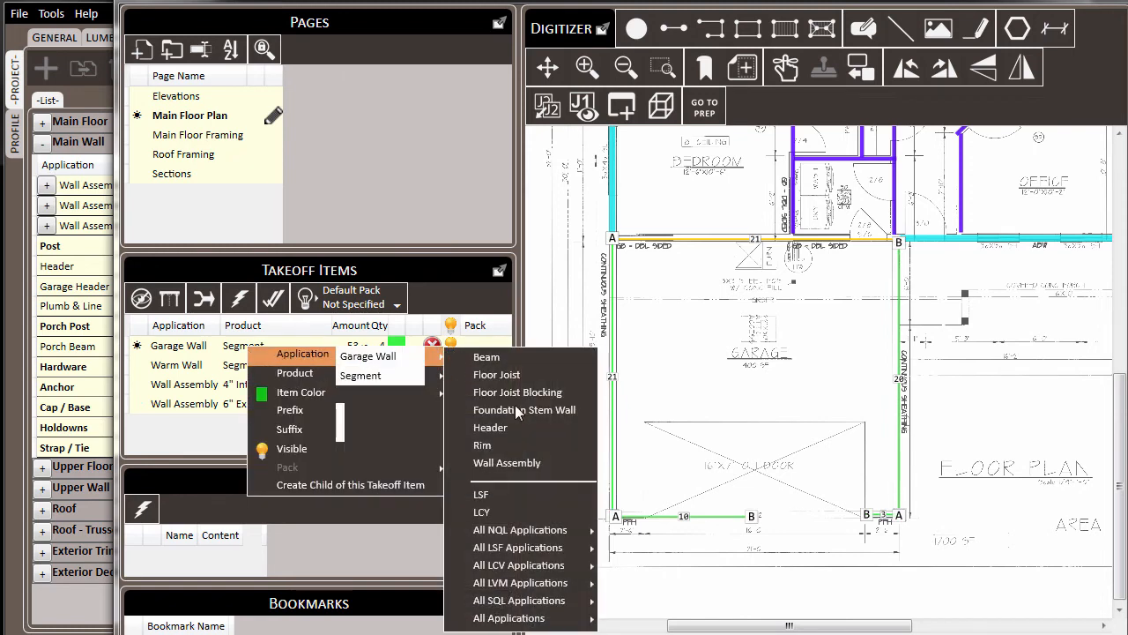
left_click(539, 462)
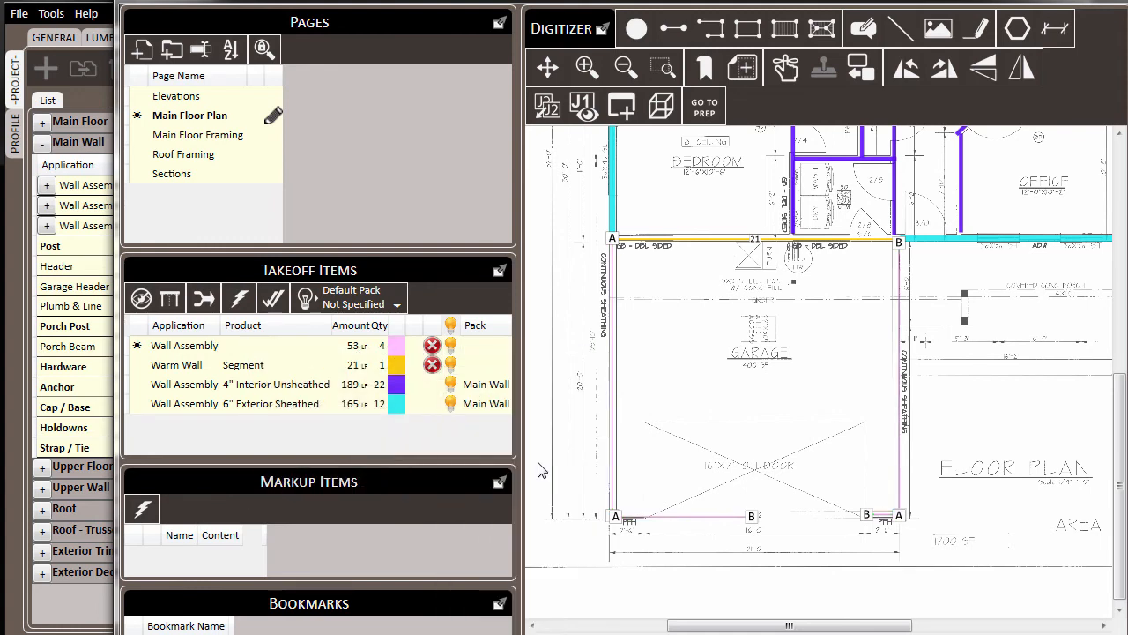
Step: Set the product of the garage's Wall Assembly takeoff item to 6" Garage, linked to Sheathed
right_click(255, 345)
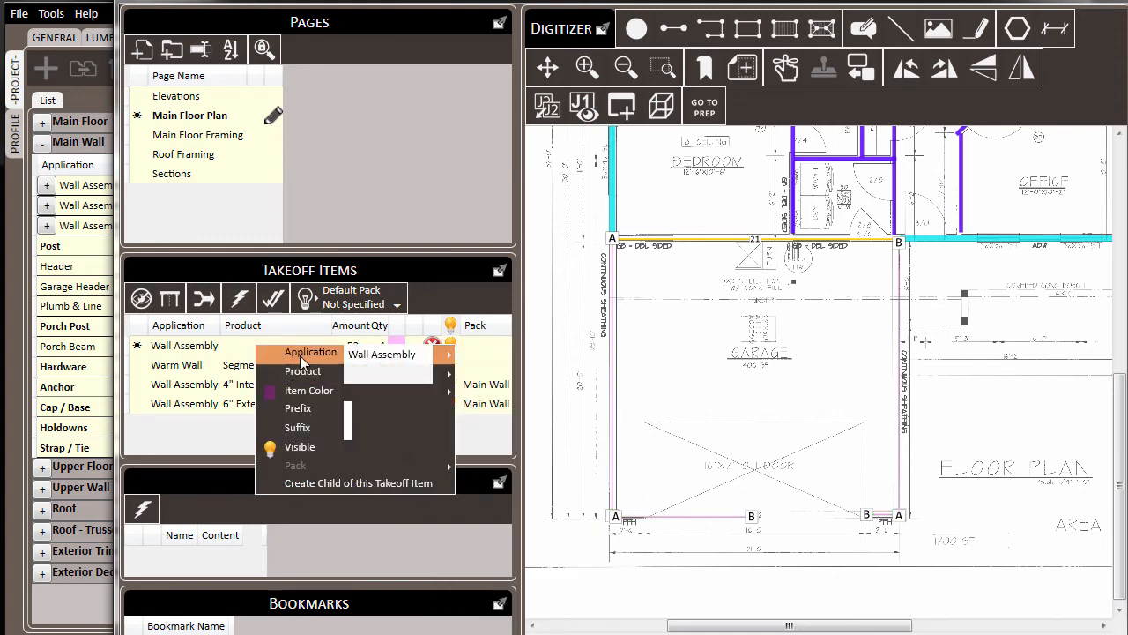
mouse_move(303, 378)
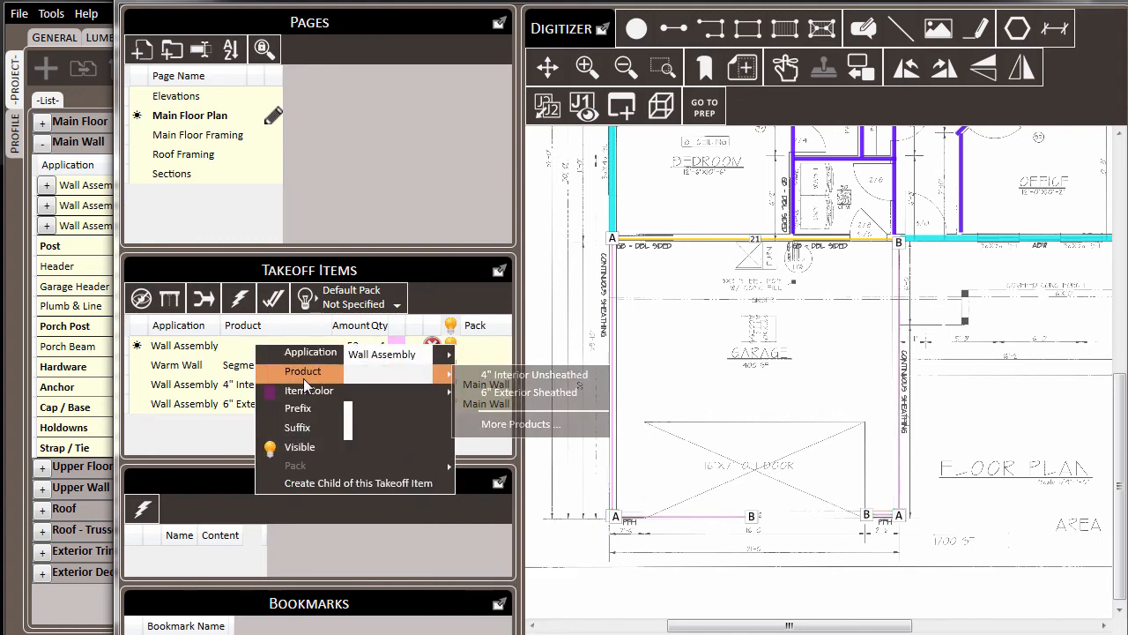
left_click(530, 421)
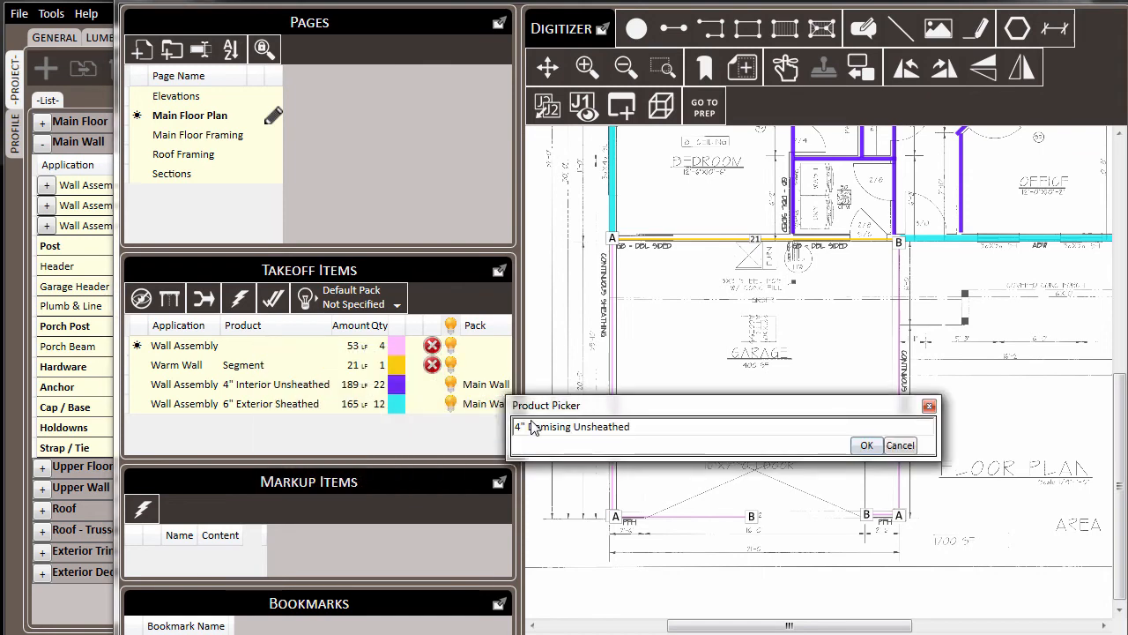
left_click(639, 431)
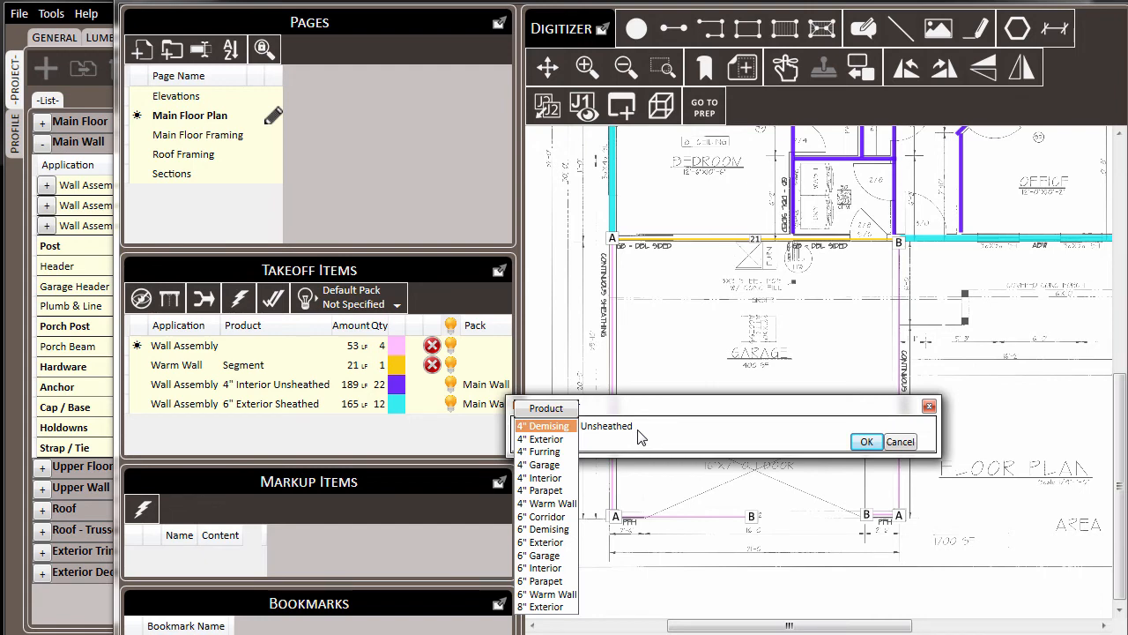
key("Down")
key("Down")
key("Down")
key("Down")
key("Down")
key("Down")
key("Down")
key("Down")
key("Down")
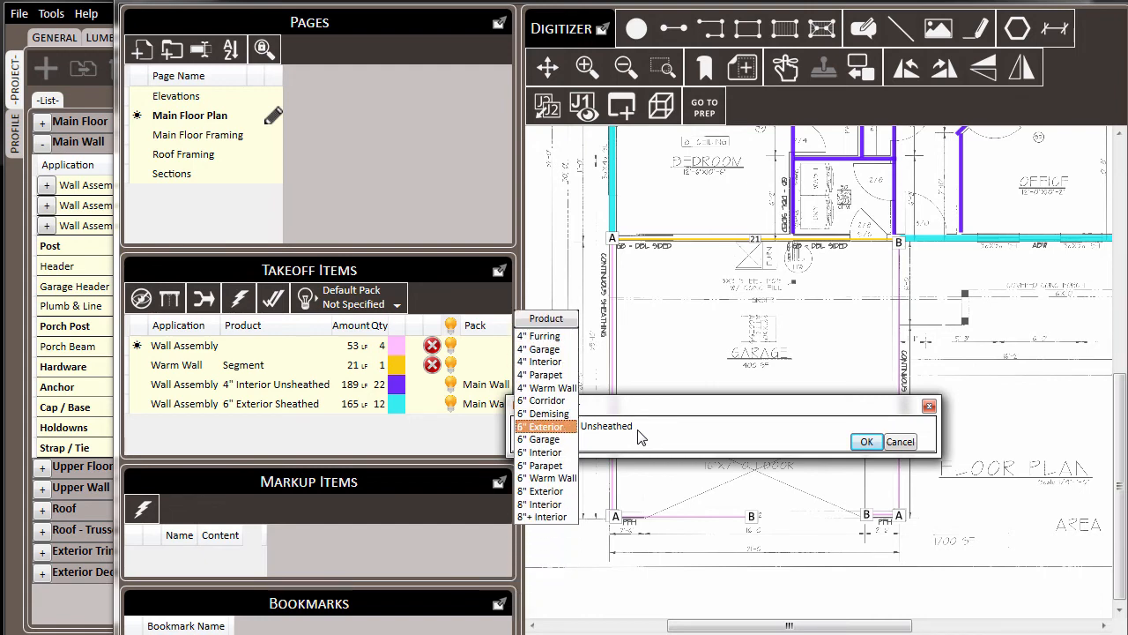
key("Down")
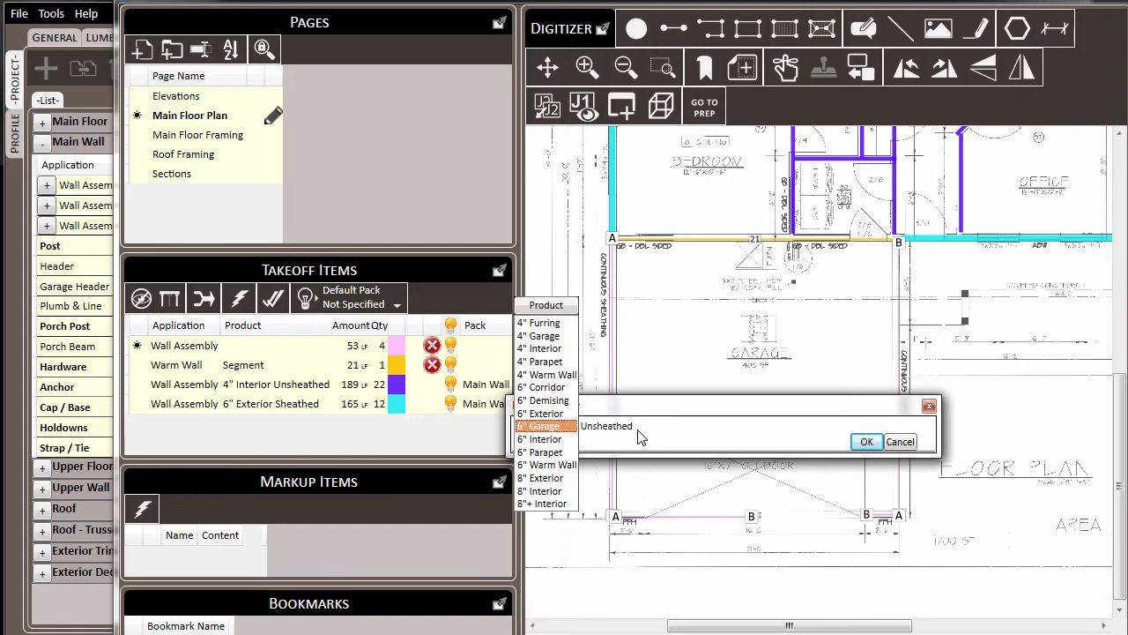
key("Tab")
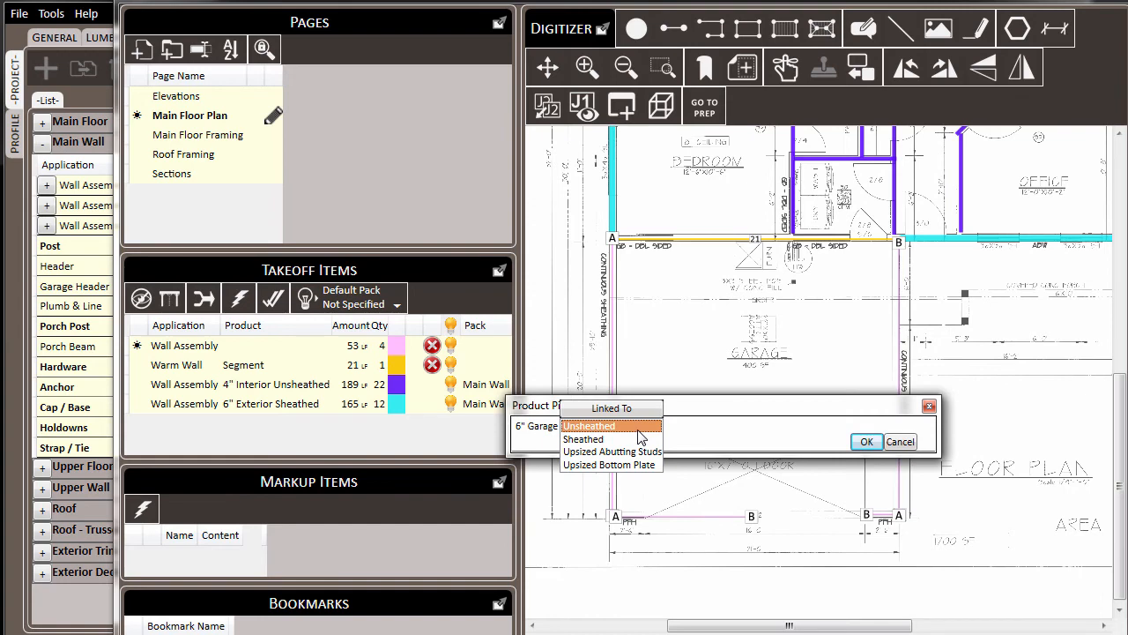
key("Down")
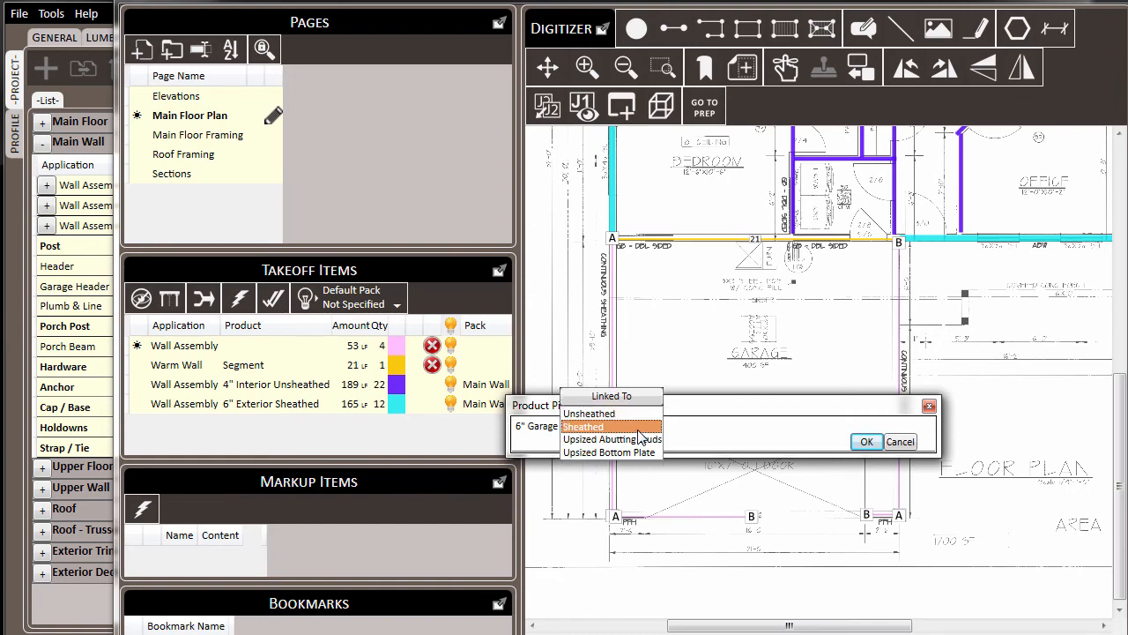
key("Return")
left_click(866, 442)
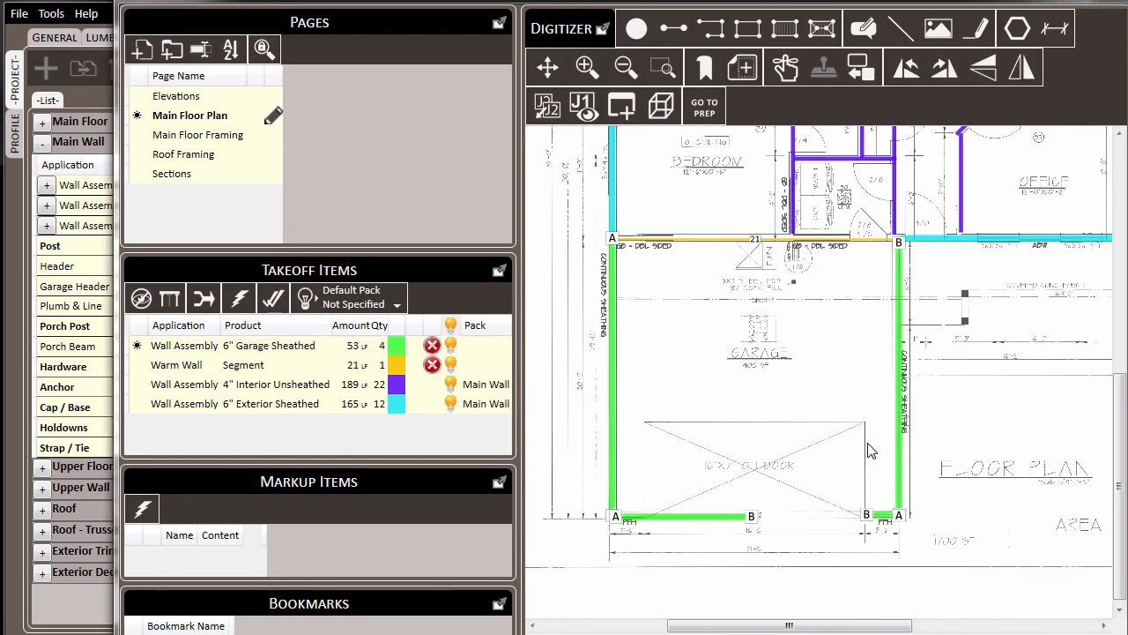
Step: Assign the 6" Garage Sheathed takeoff item to the Main Wall pack and check the Main Wall list
right_click(256, 344)
mouse_move(314, 464)
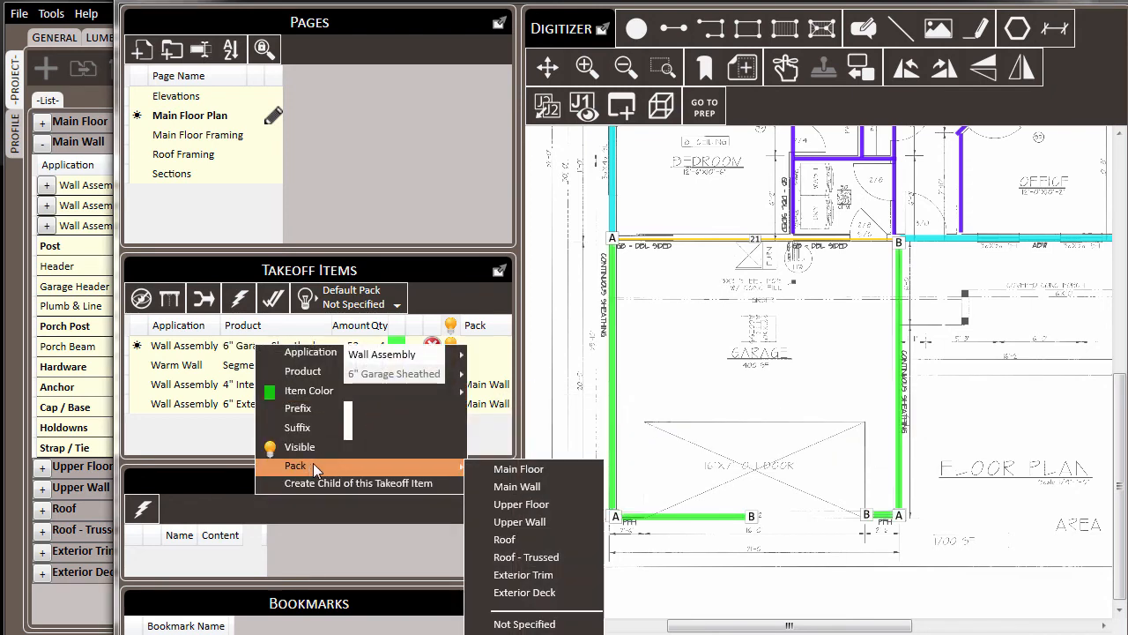
left_click(533, 487)
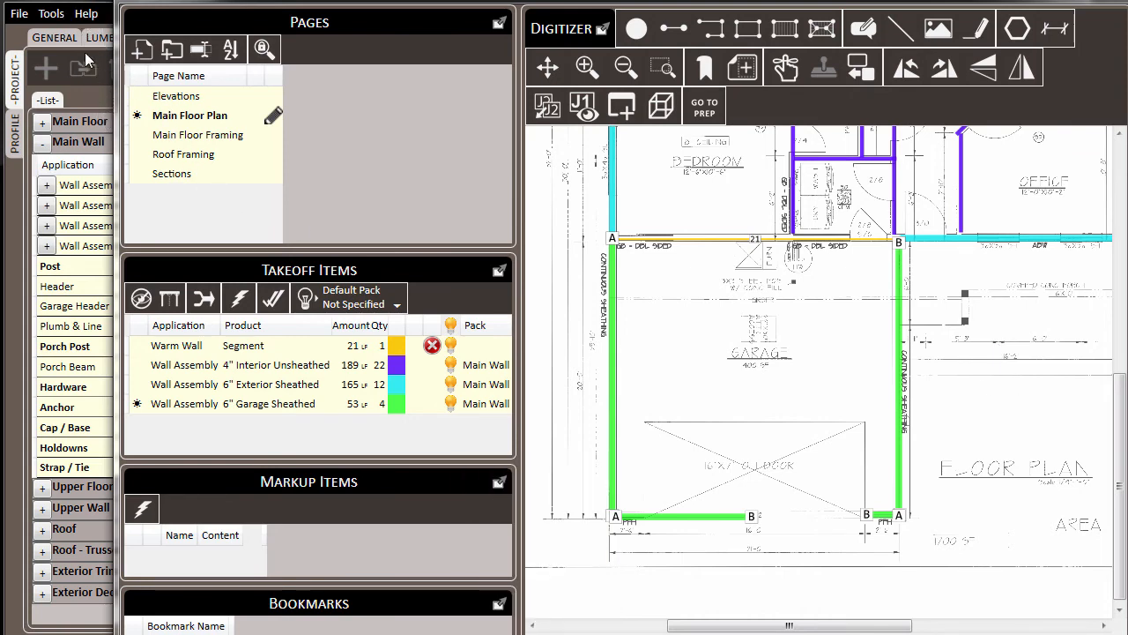
left_click(88, 5)
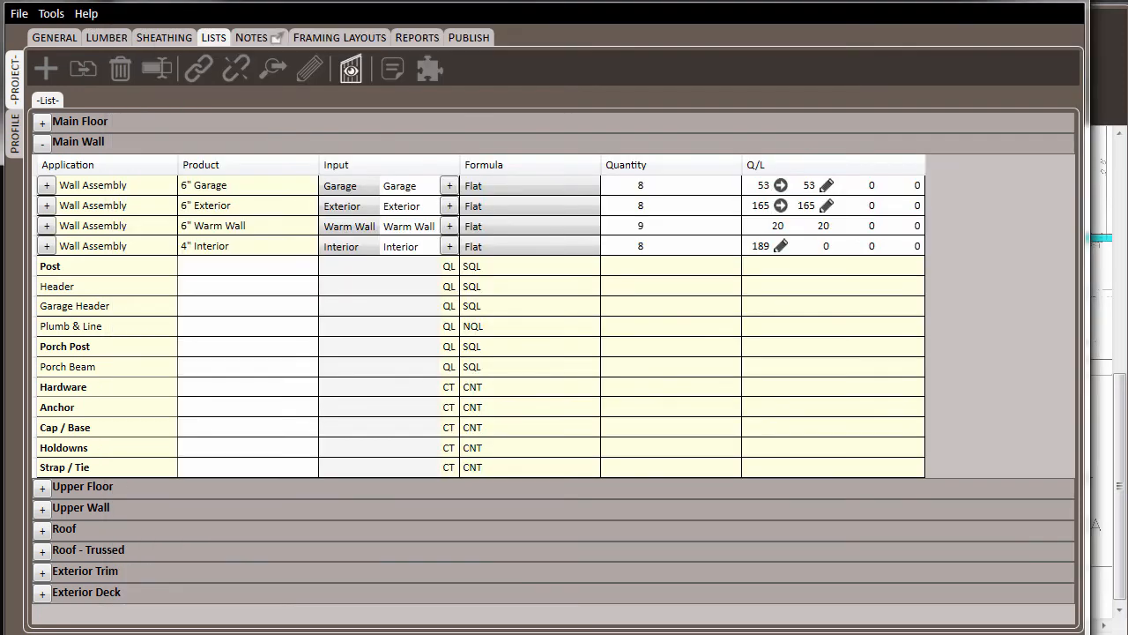